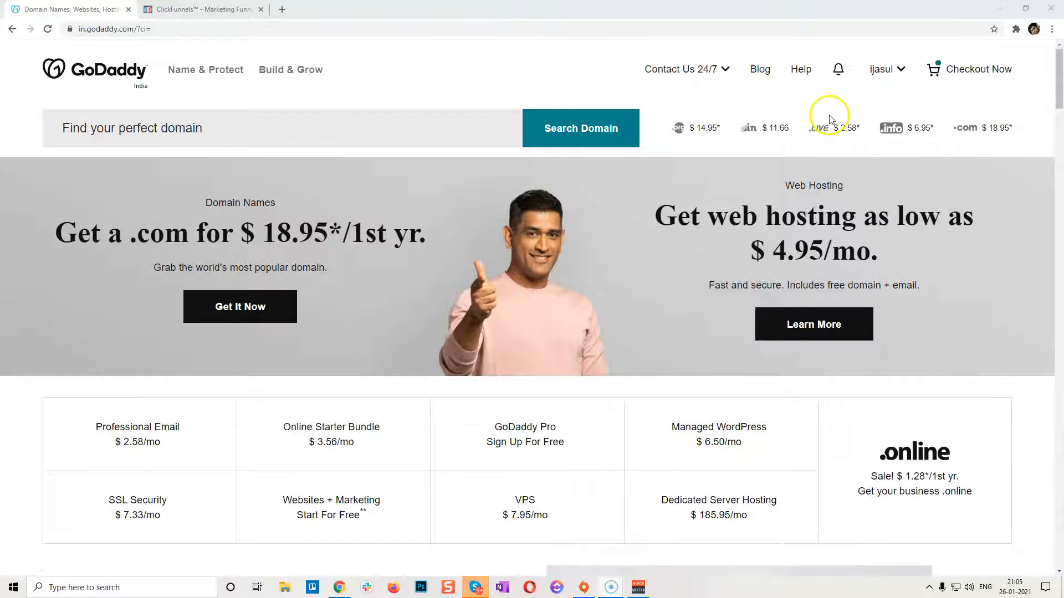
- Open the DNS management page of cfdomain.xyz from the account's product list
click(893, 70)
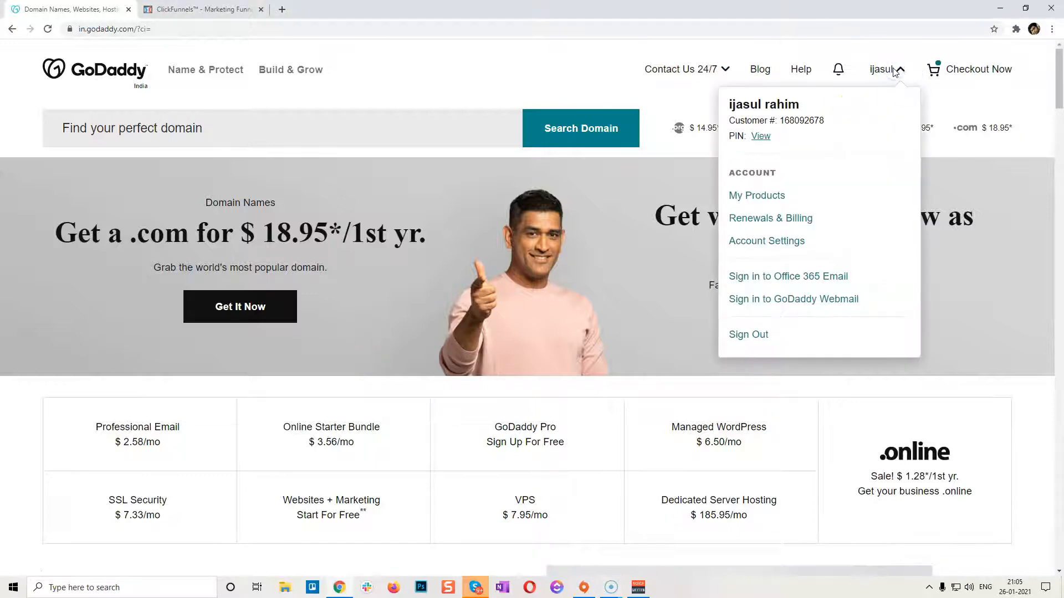
click(895, 73)
click(760, 197)
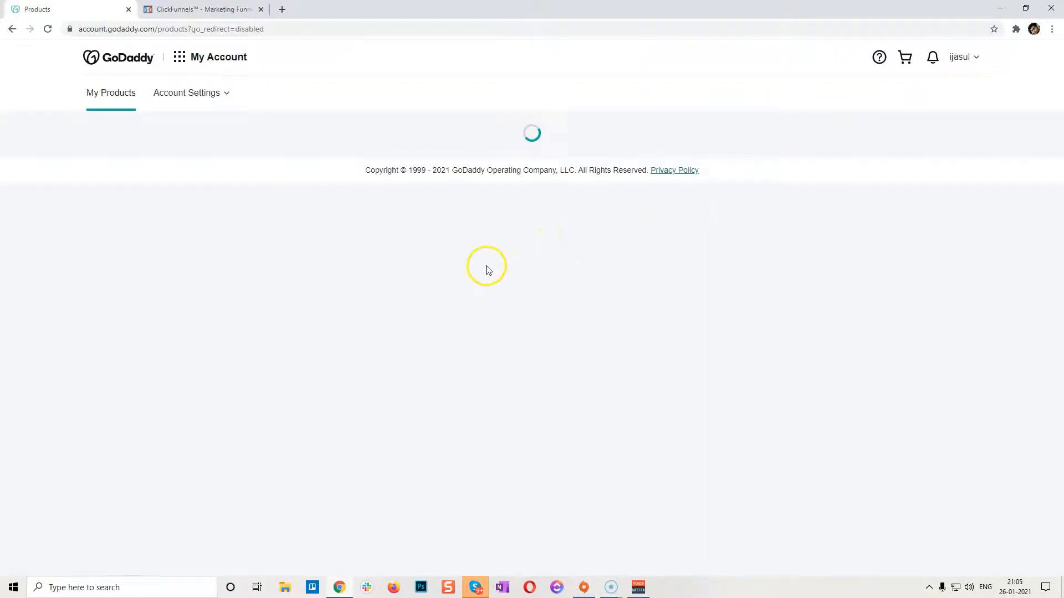
scroll(489, 271, down, 10)
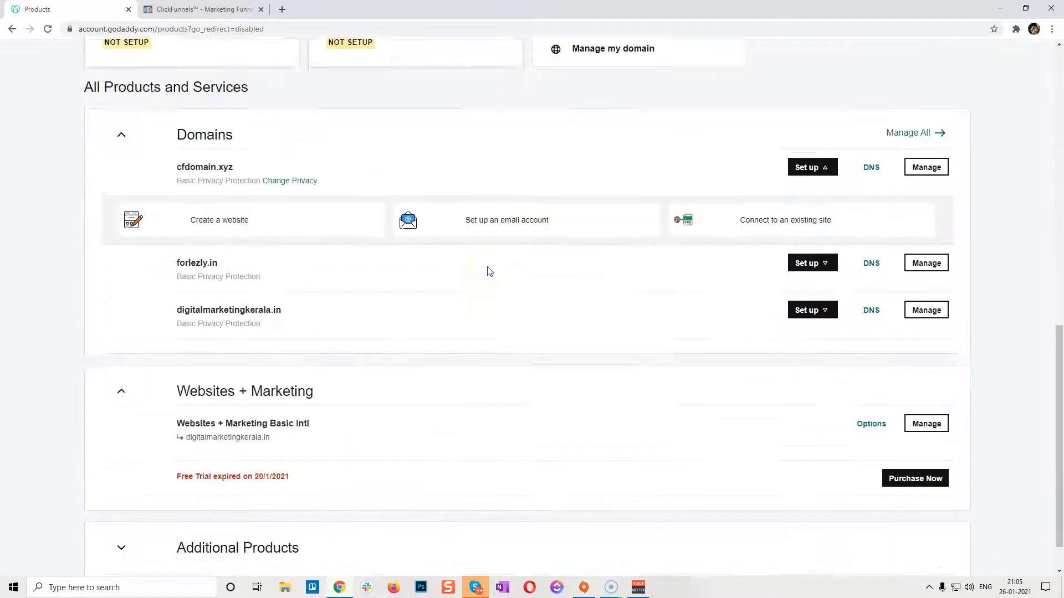
scroll(332, 238, up, 2)
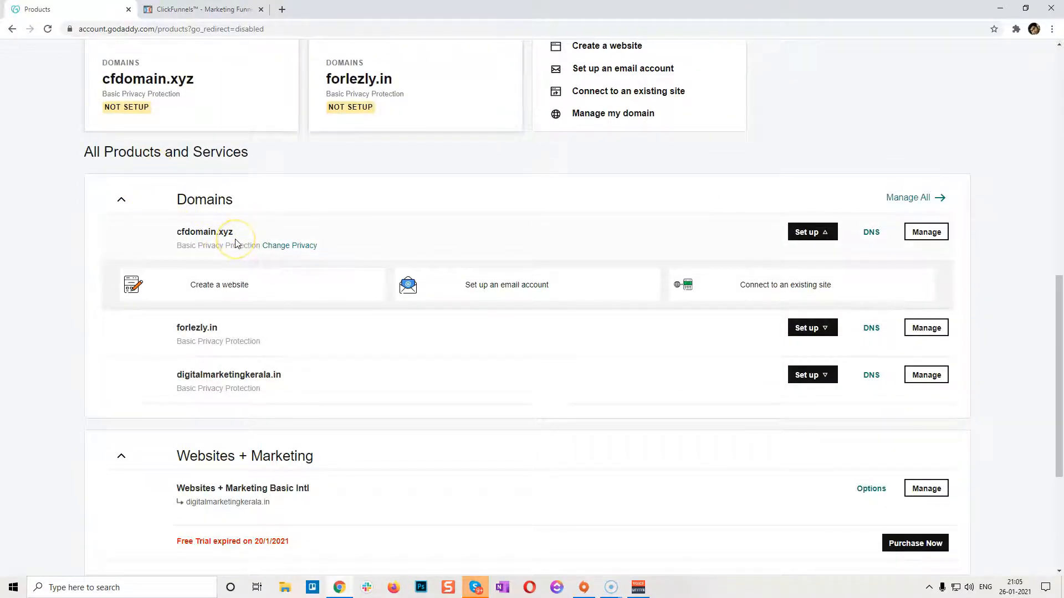
click(871, 233)
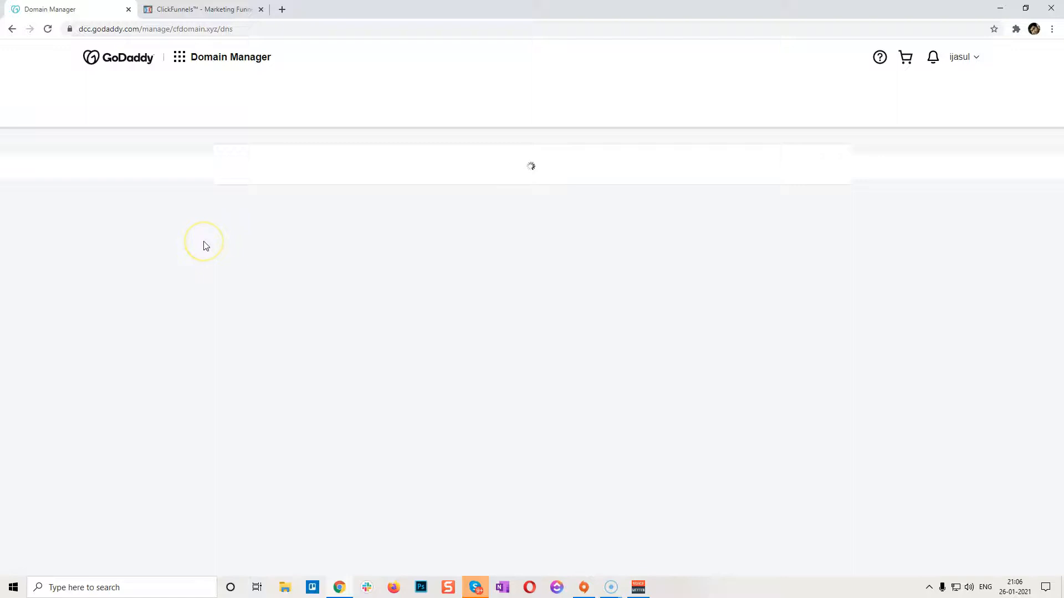
- Examine the DNS records and nameserver settings of cfdomain.xyz
scroll(204, 246, down, 2)
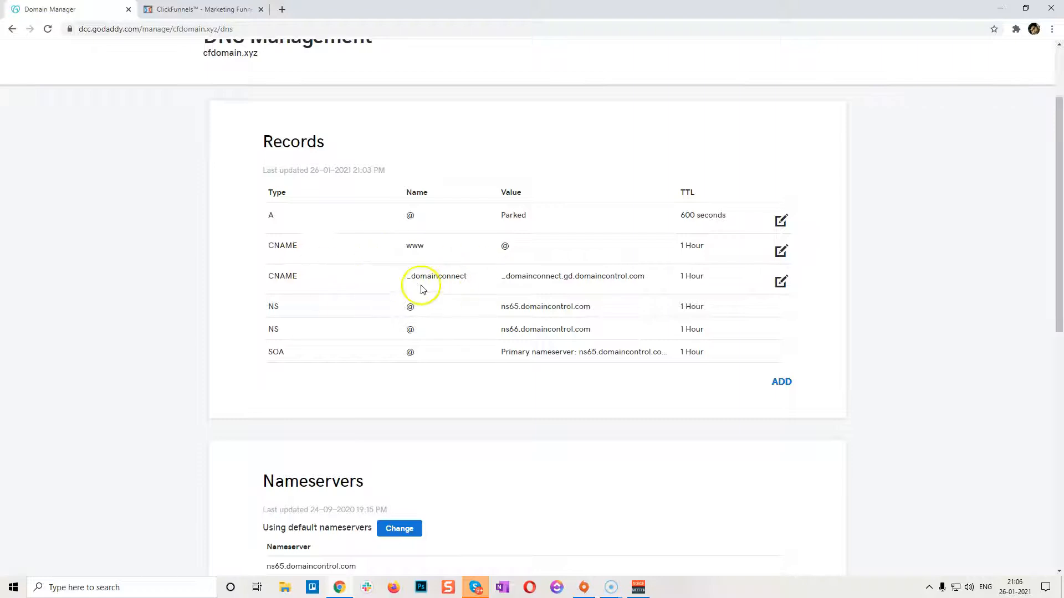
scroll(451, 285, up, 2)
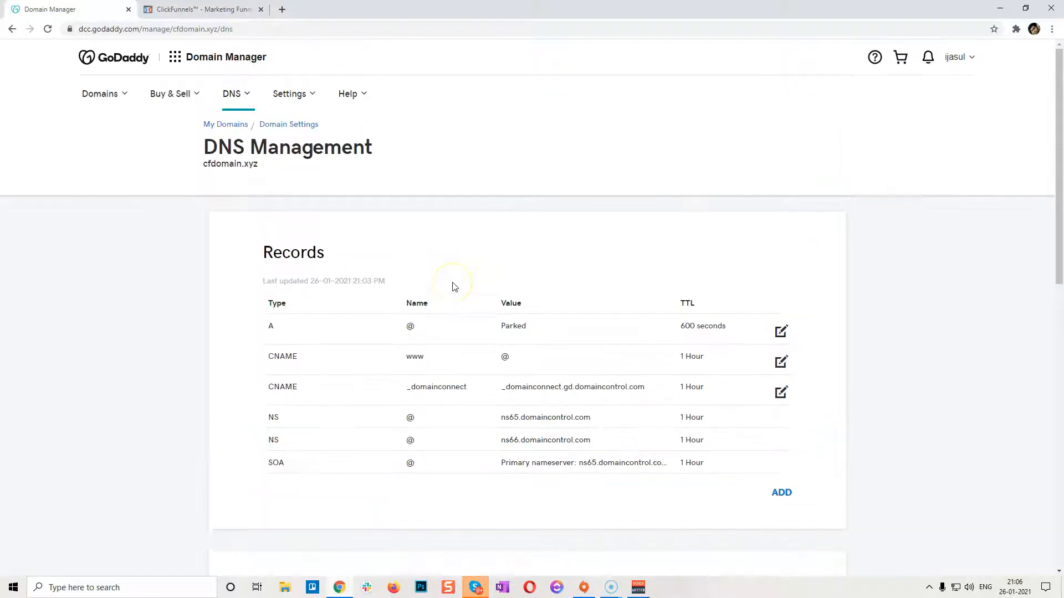
scroll(451, 284, down, 3)
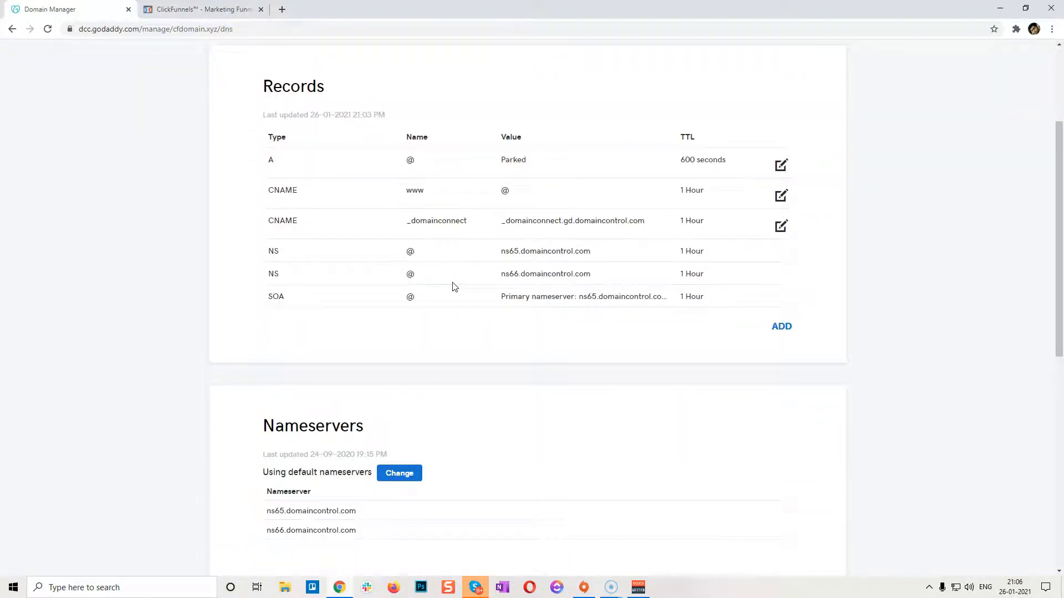
scroll(451, 286, down, 3)
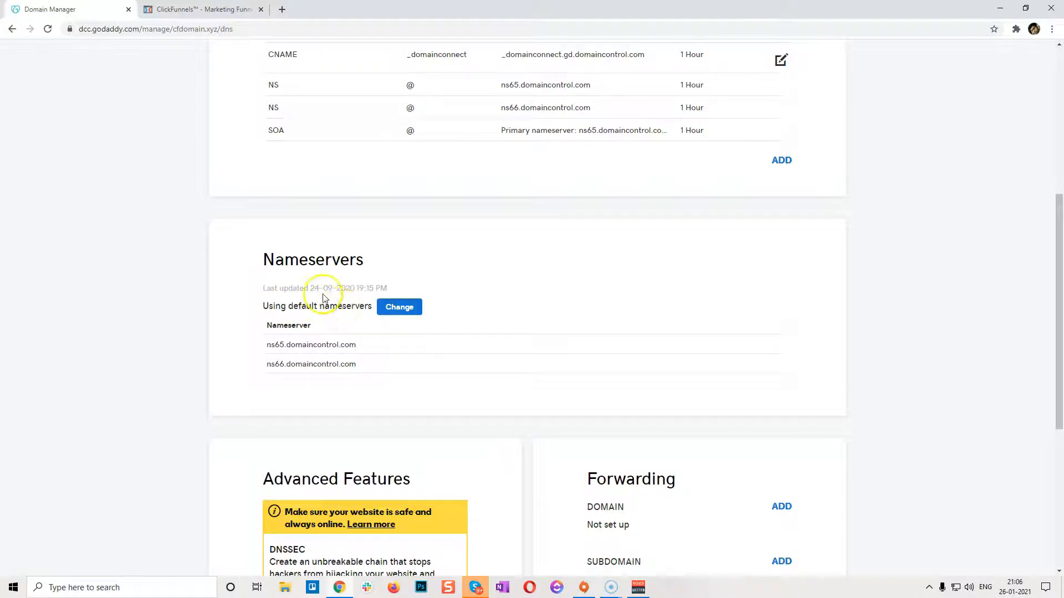
scroll(324, 299, up, 3)
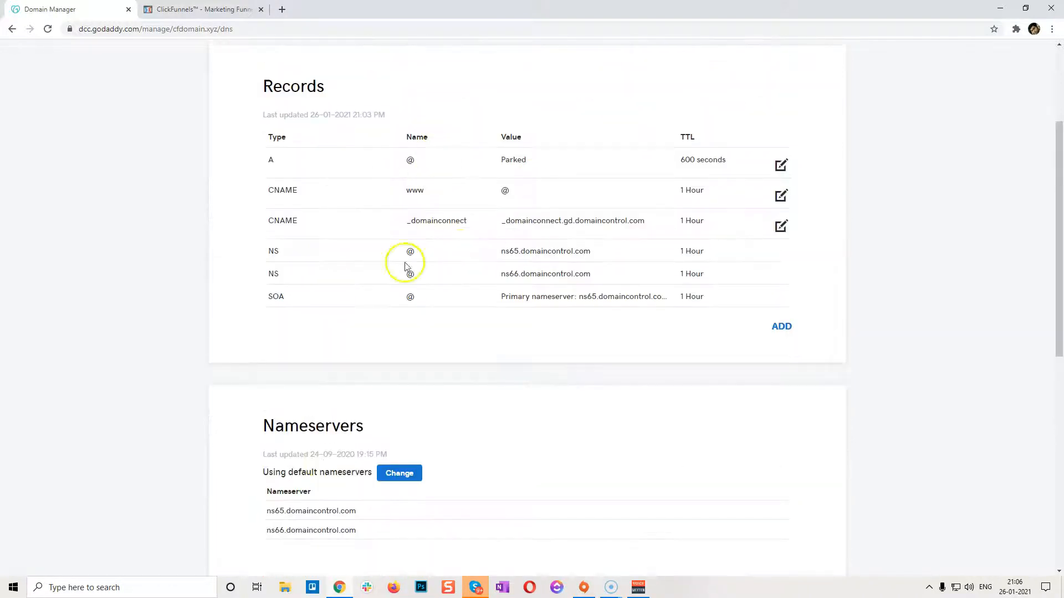
scroll(472, 222, down, 4)
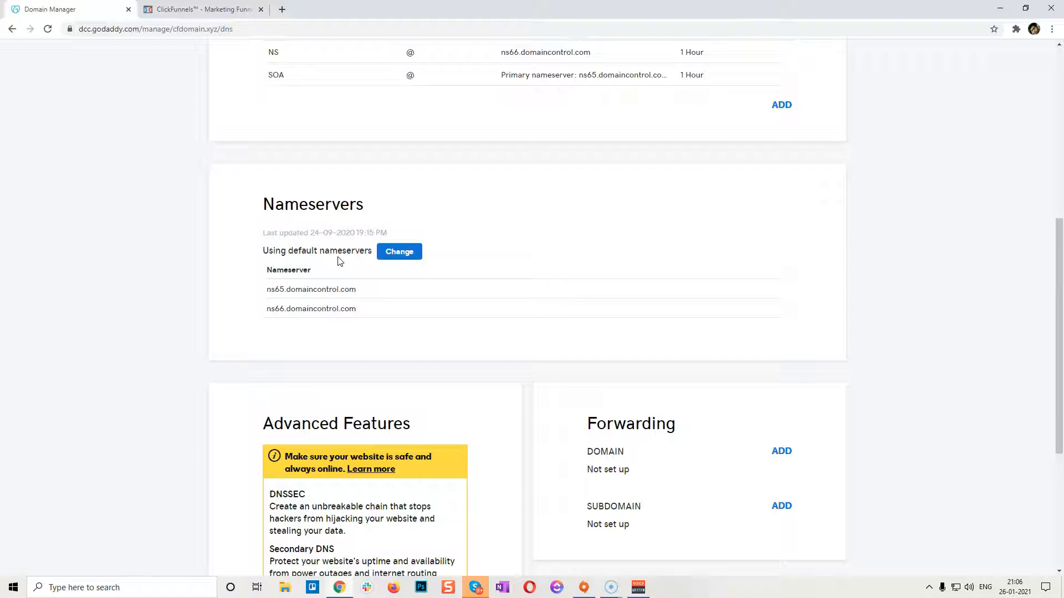
click(398, 253)
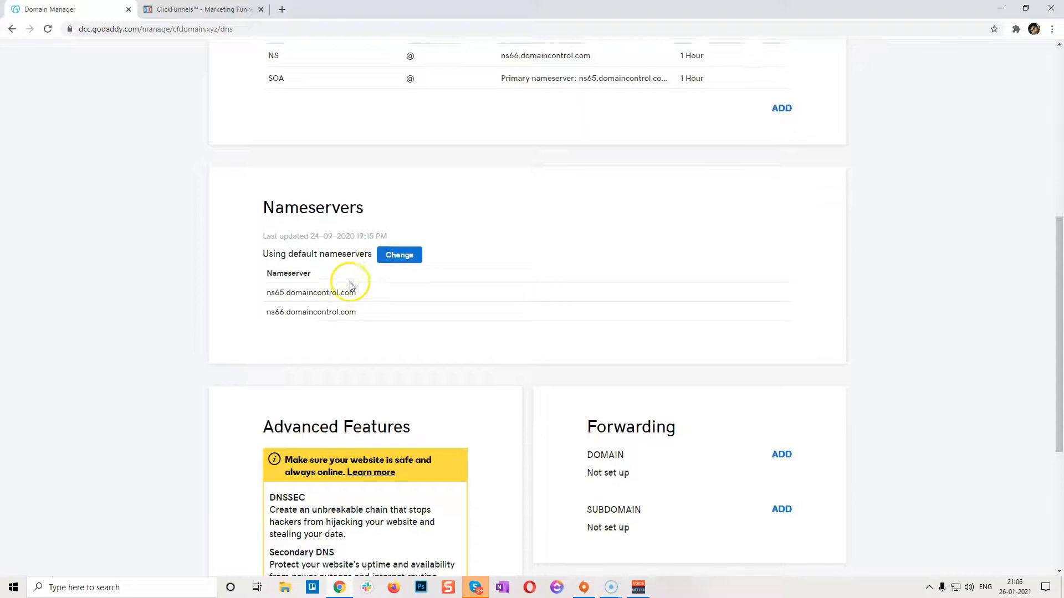
scroll(338, 280, up, 2)
scroll(327, 391, up, 5)
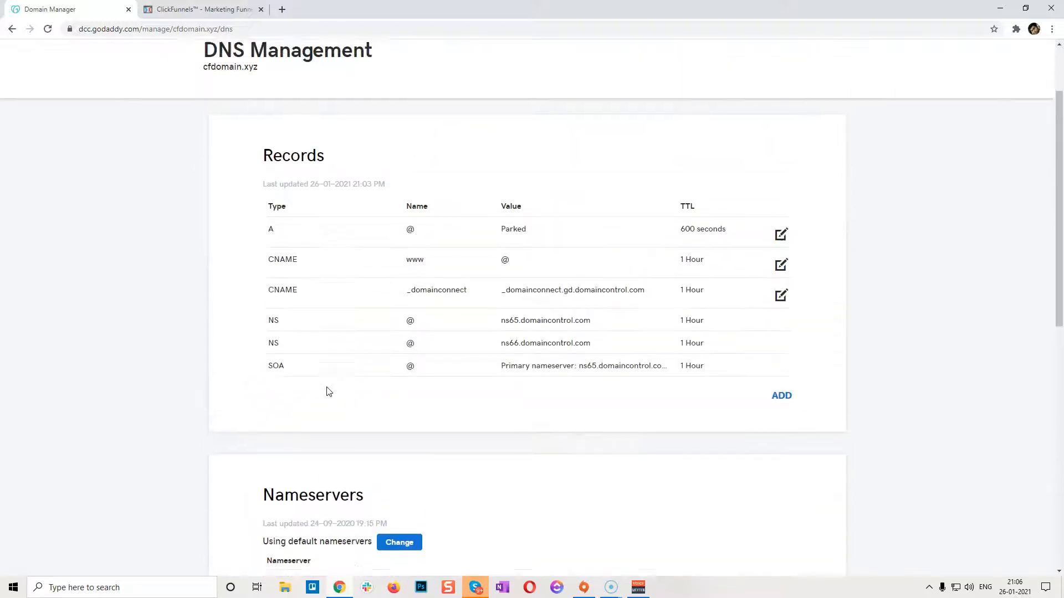
- Point the www CNAME record of cfdomain.xyz to target.clickfunnels.com and save the record
scroll(334, 255, down, 2)
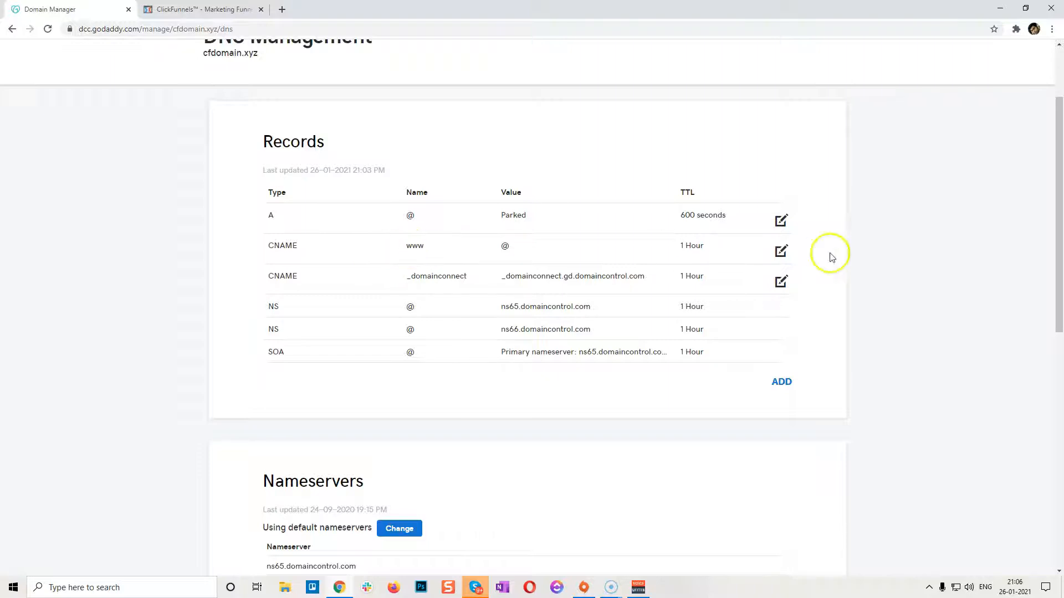
click(781, 251)
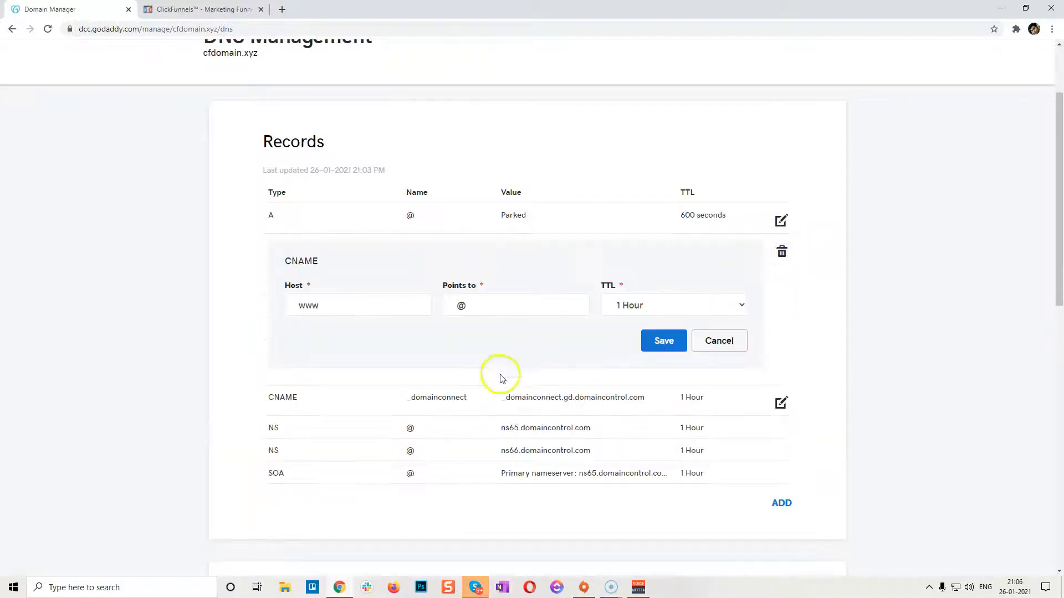
double_click(461, 306)
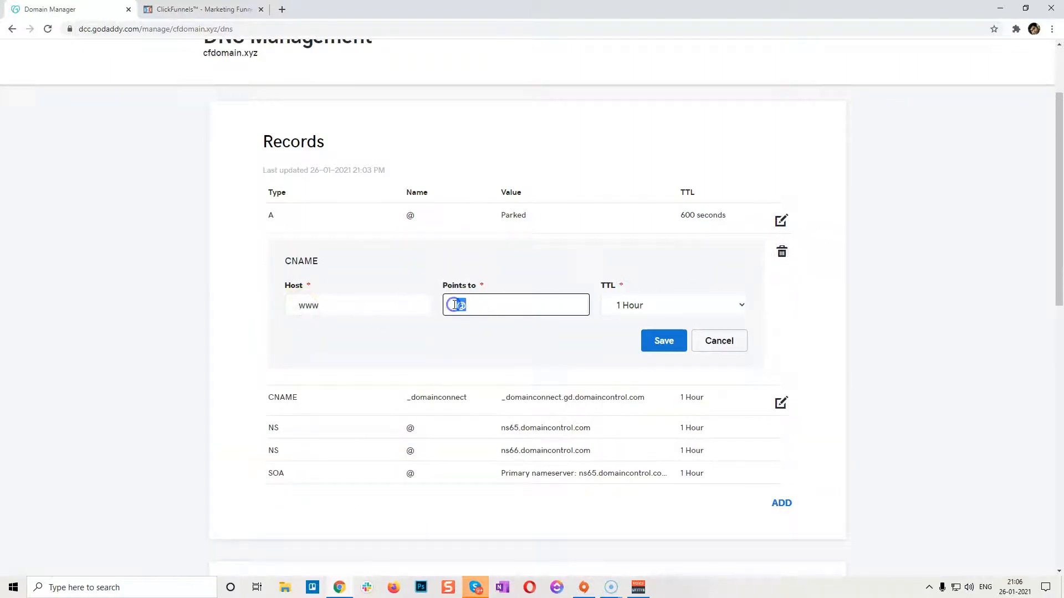
key(BackSpace)
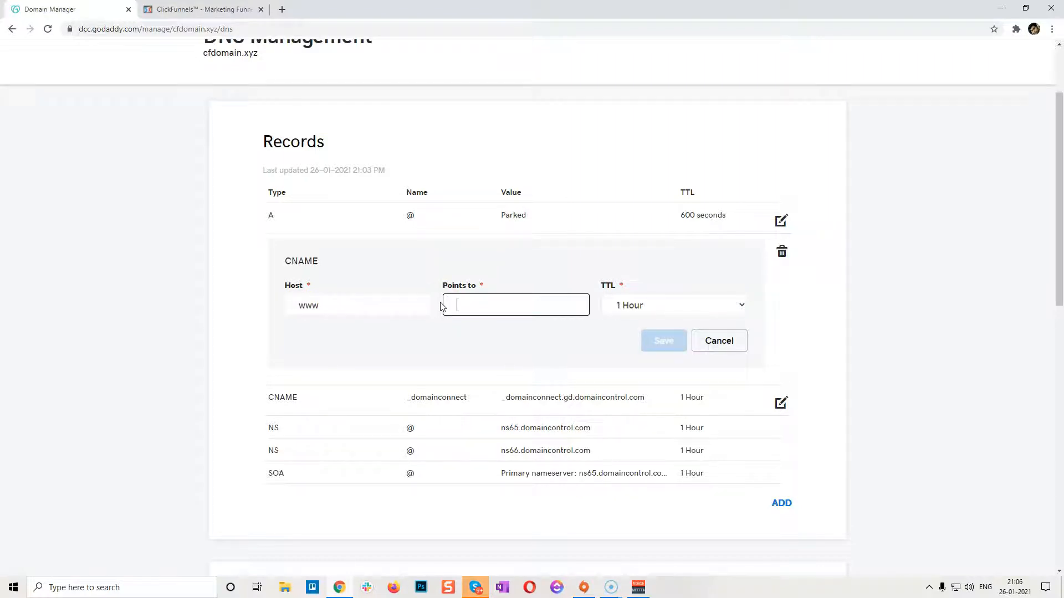
text(target.clickfunnels.com)
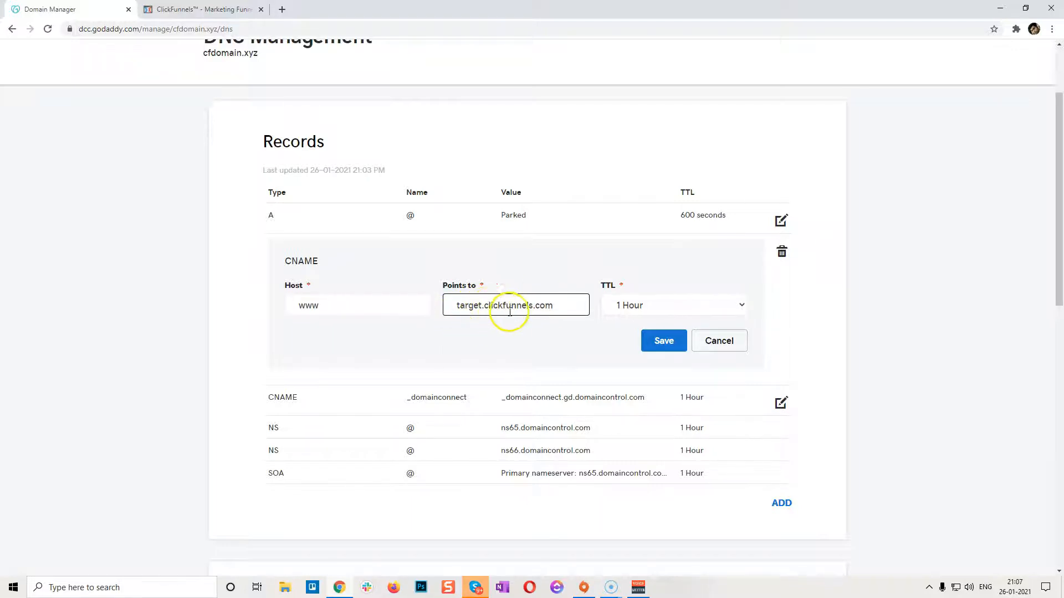
click(668, 342)
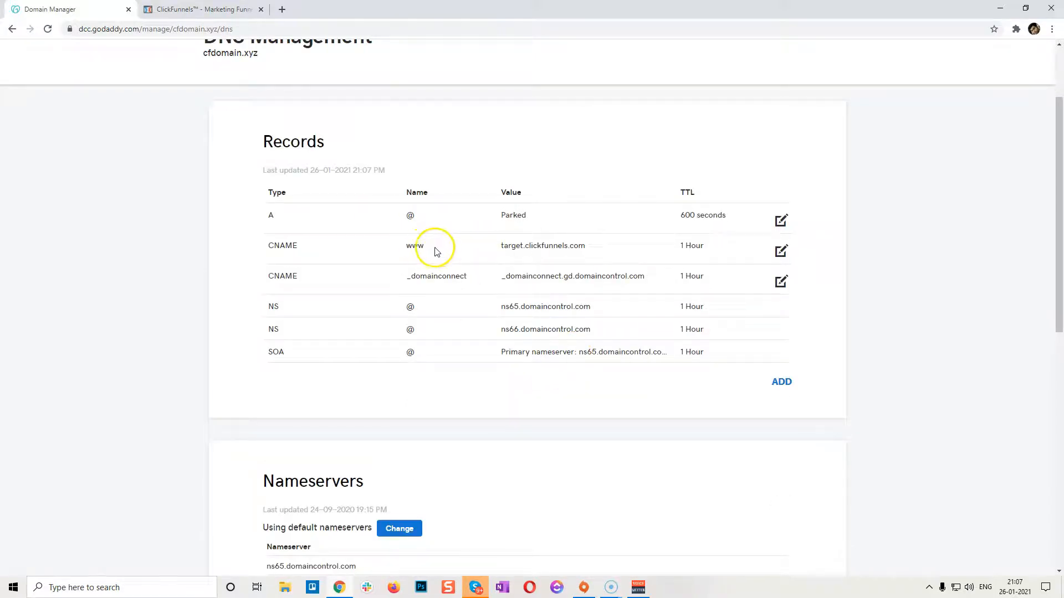
scroll(514, 249, down, 1)
scroll(514, 250, down, 8)
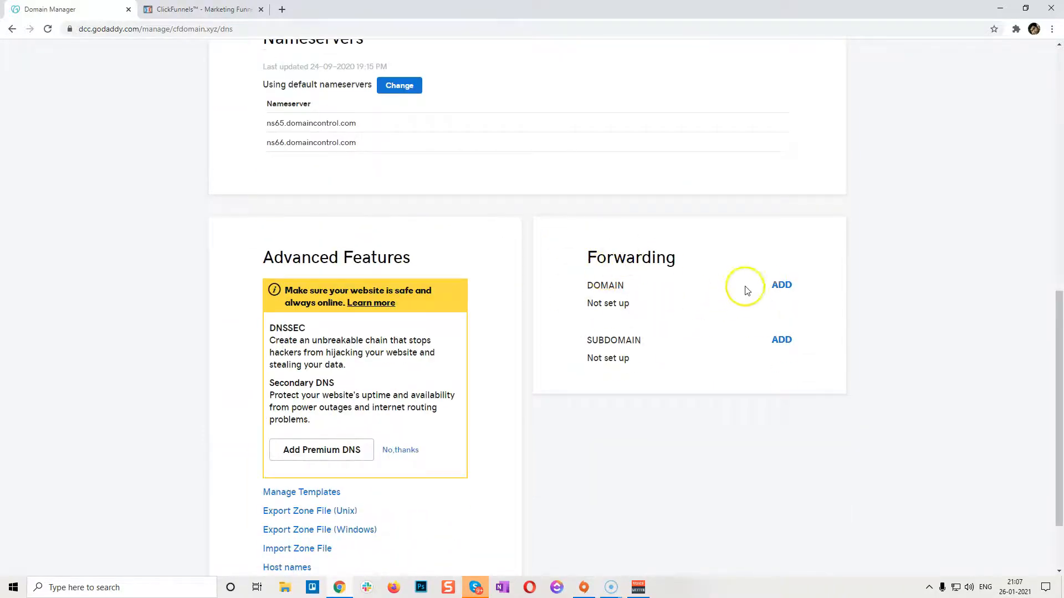
click(782, 285)
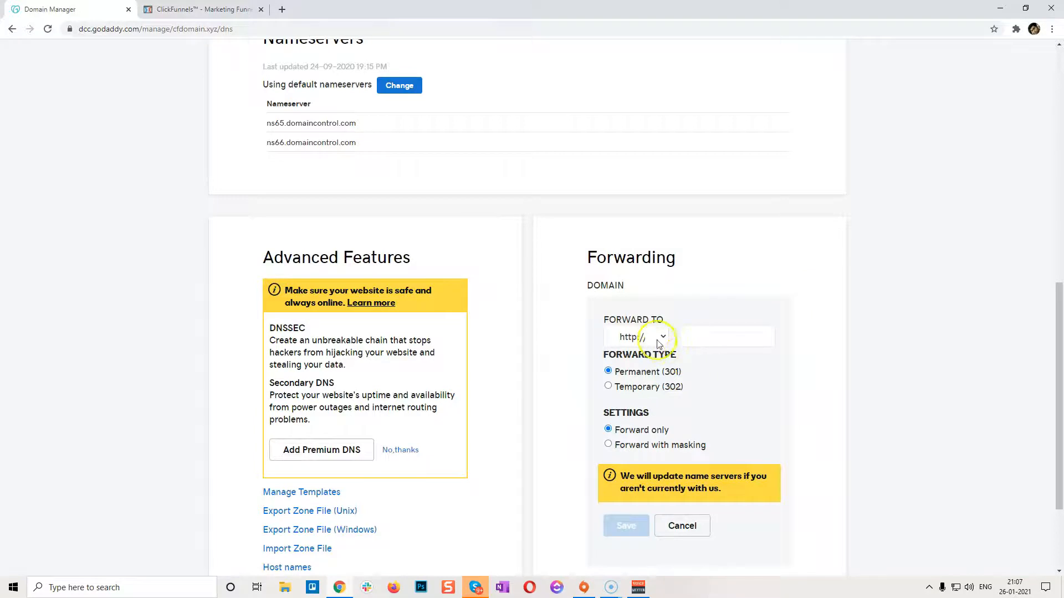
click(653, 337)
click(651, 369)
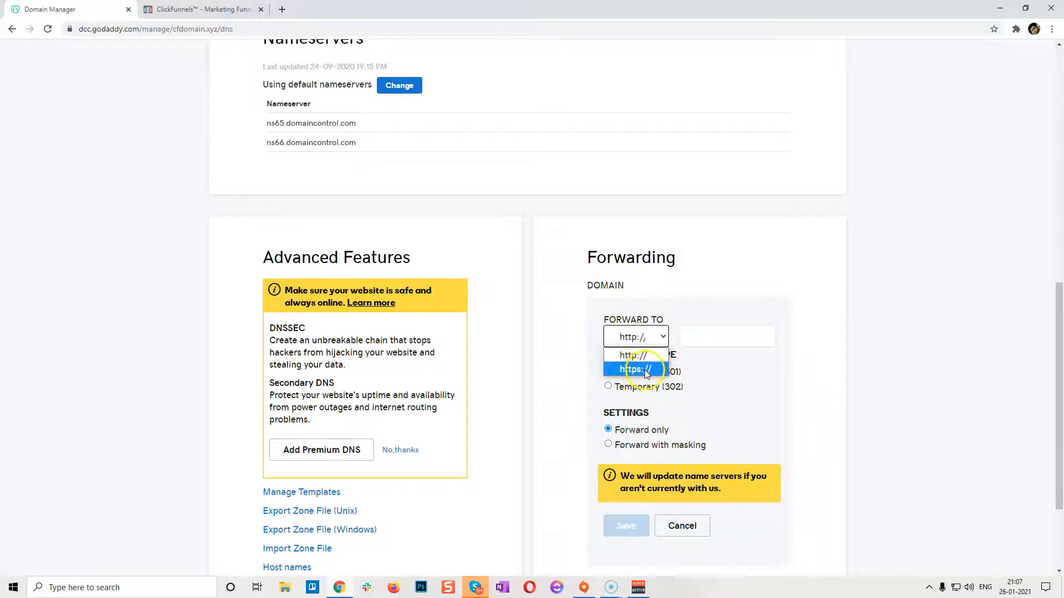
click(641, 369)
click(693, 339)
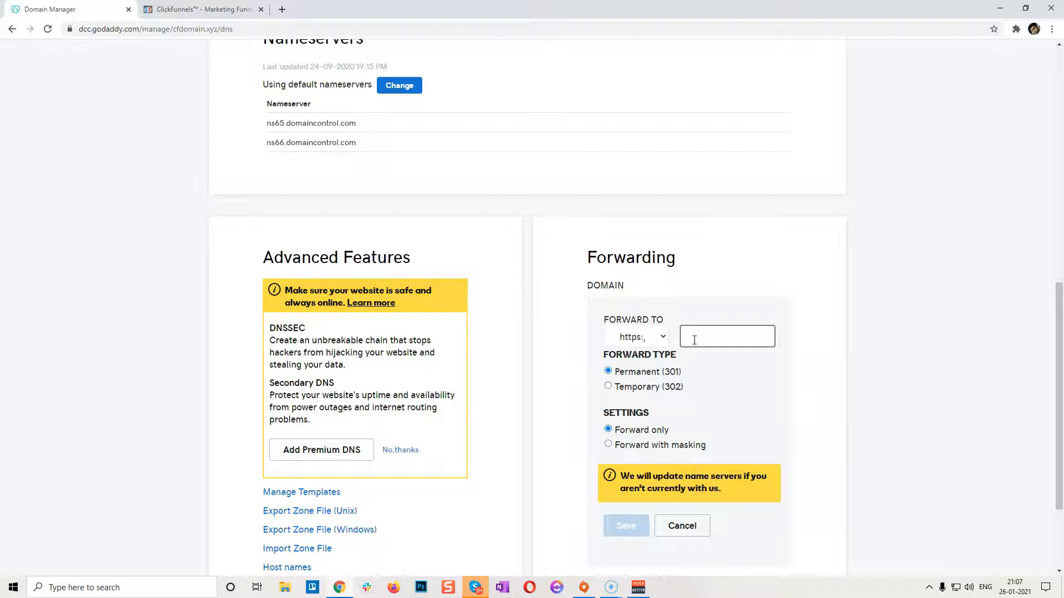
text(www.)
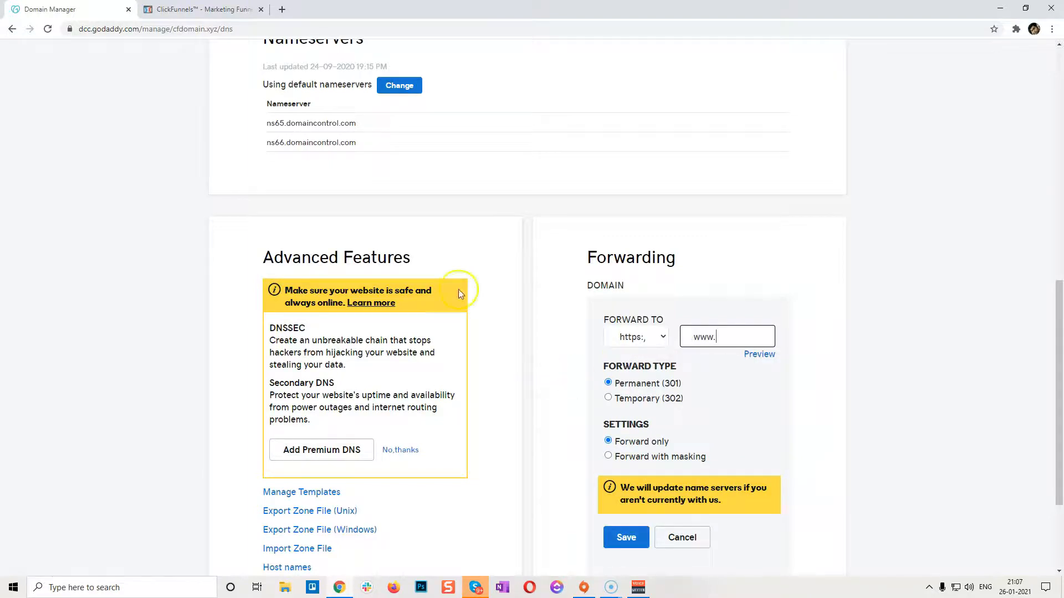
scroll(458, 293, up, 10)
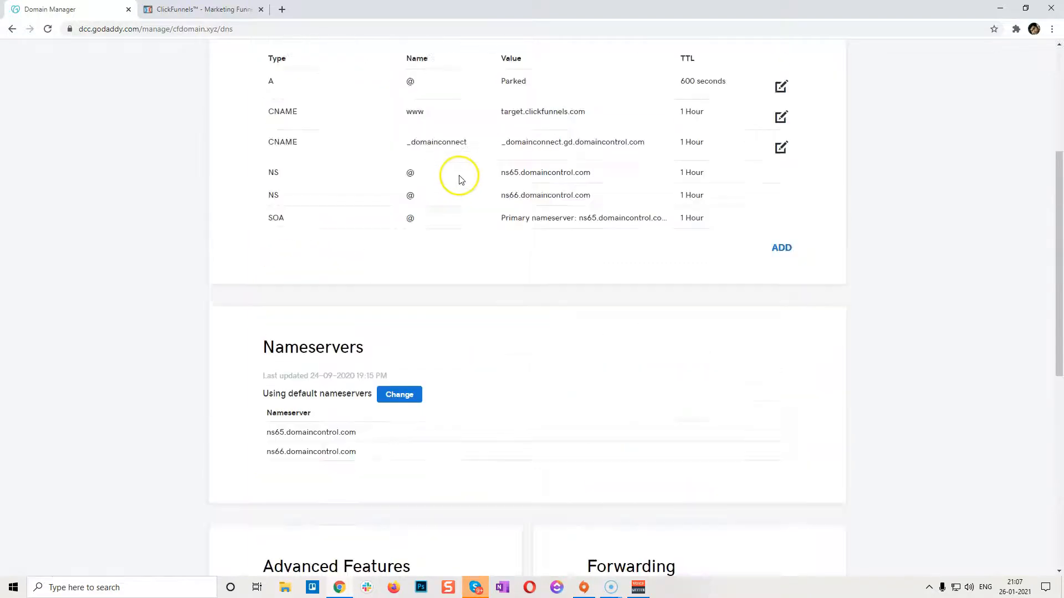
scroll(232, 176, down, 10)
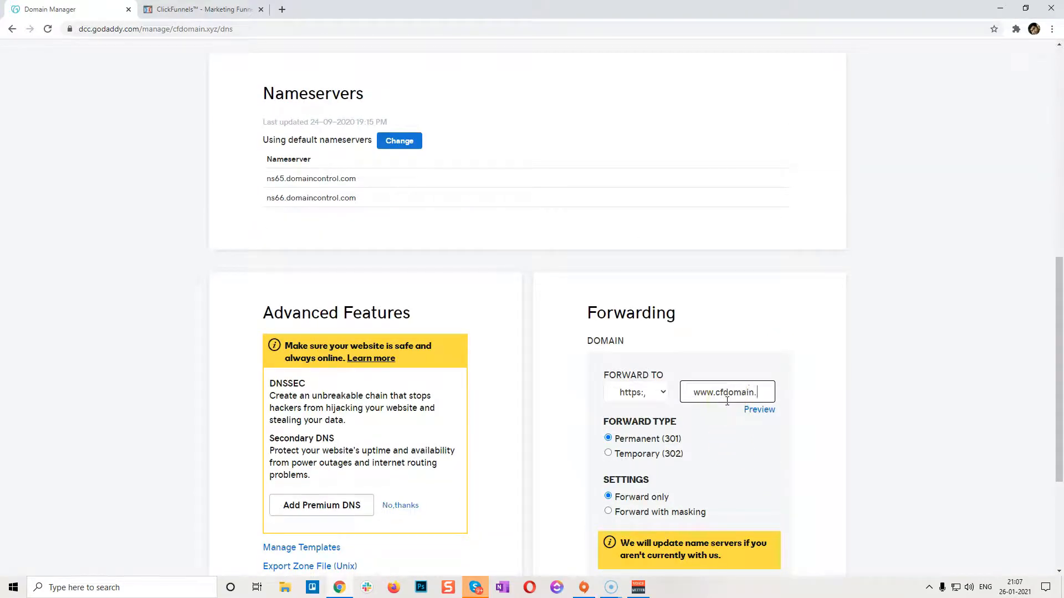
click(814, 464)
scroll(787, 453, down, 4)
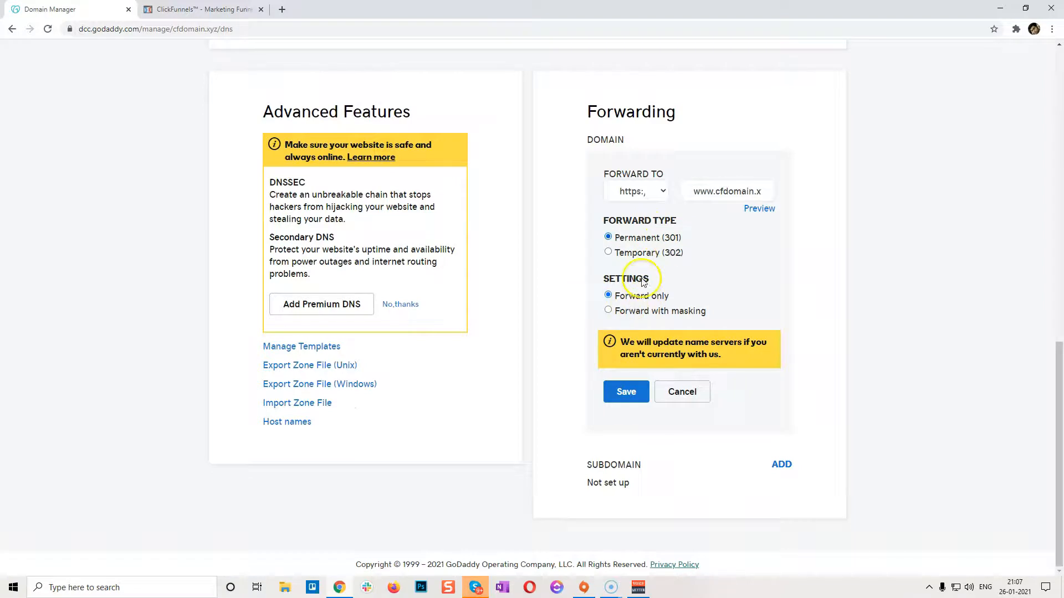
click(626, 392)
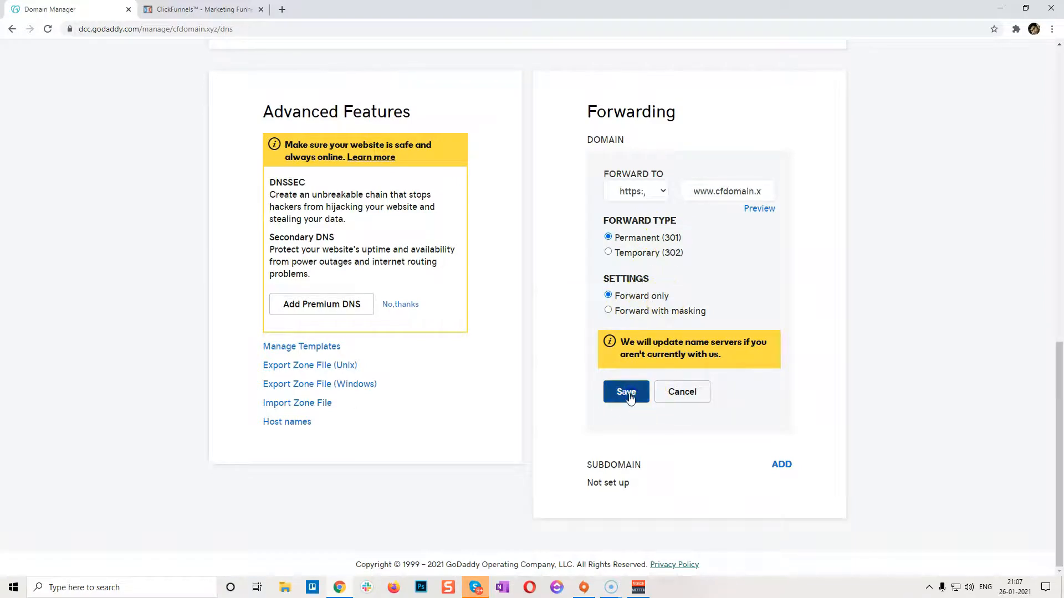
click(629, 392)
scroll(595, 377, down, 7)
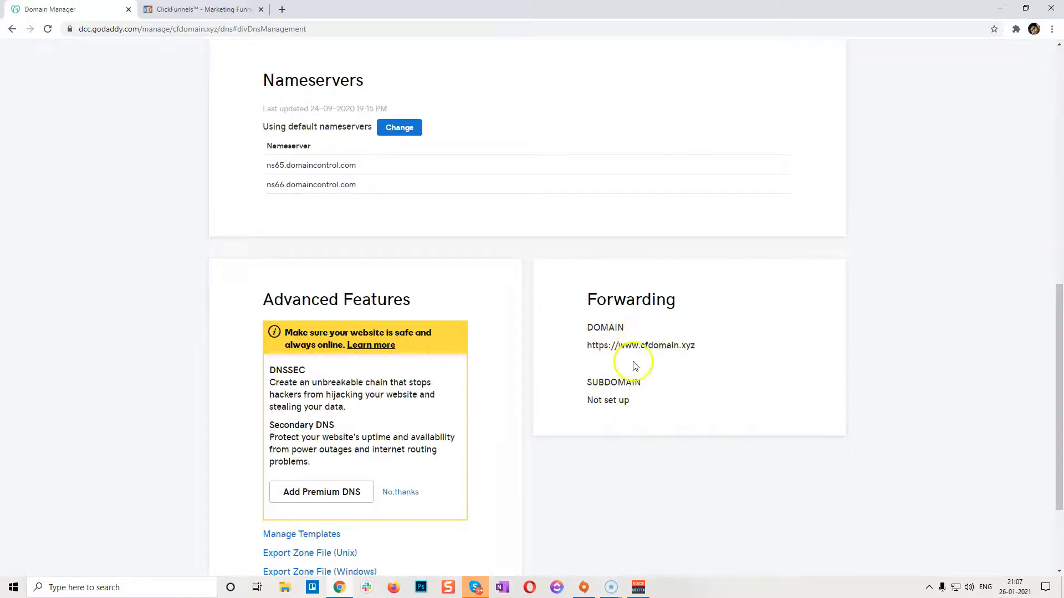
scroll(649, 356, up, 9)
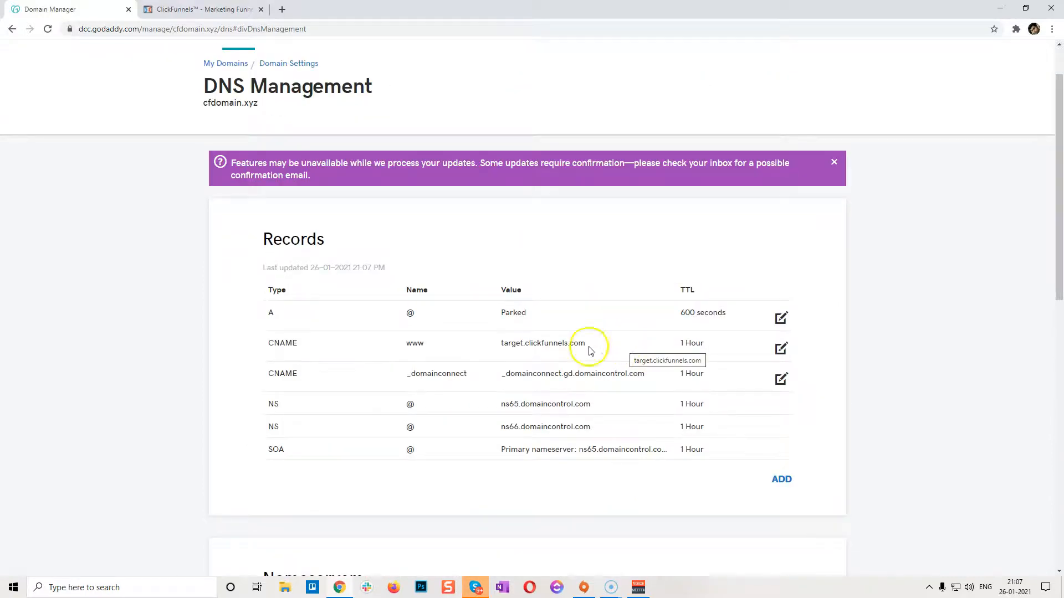
- Switch to ClickFunnels and open the Domains page in the account settings
click(197, 8)
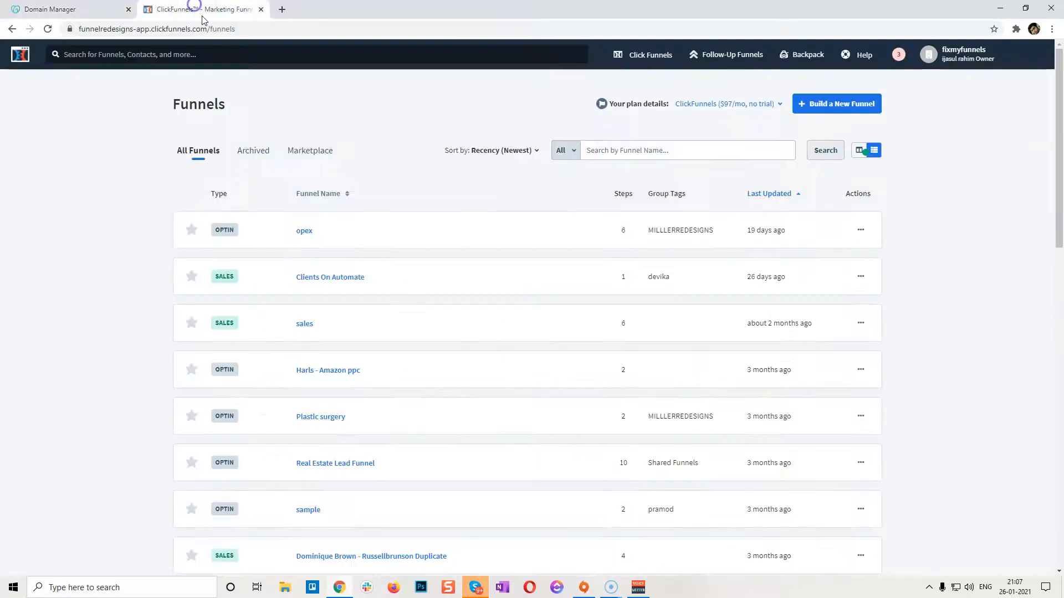
click(981, 63)
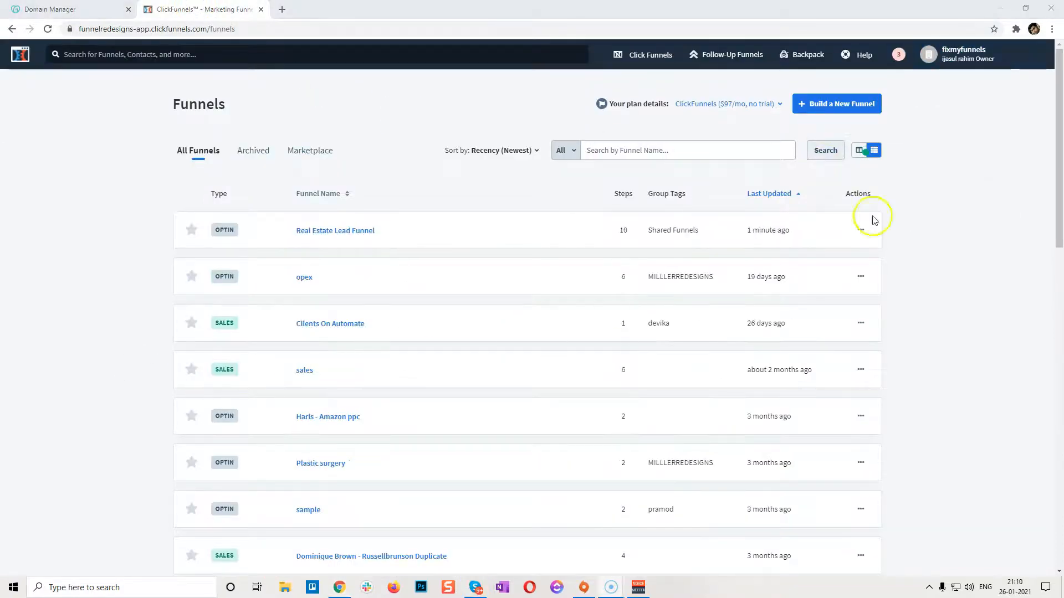
click(979, 61)
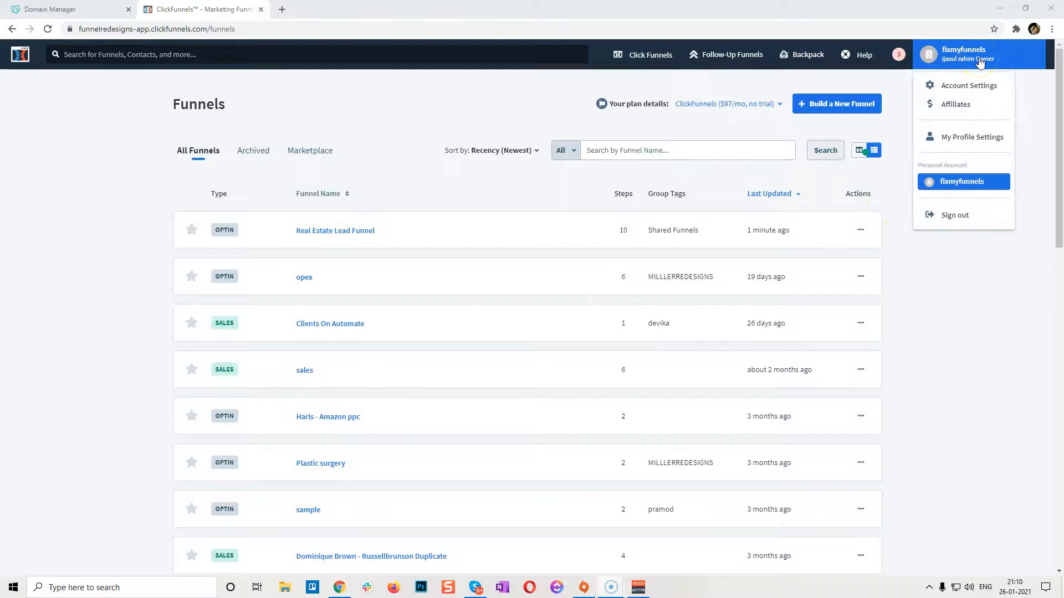
click(969, 84)
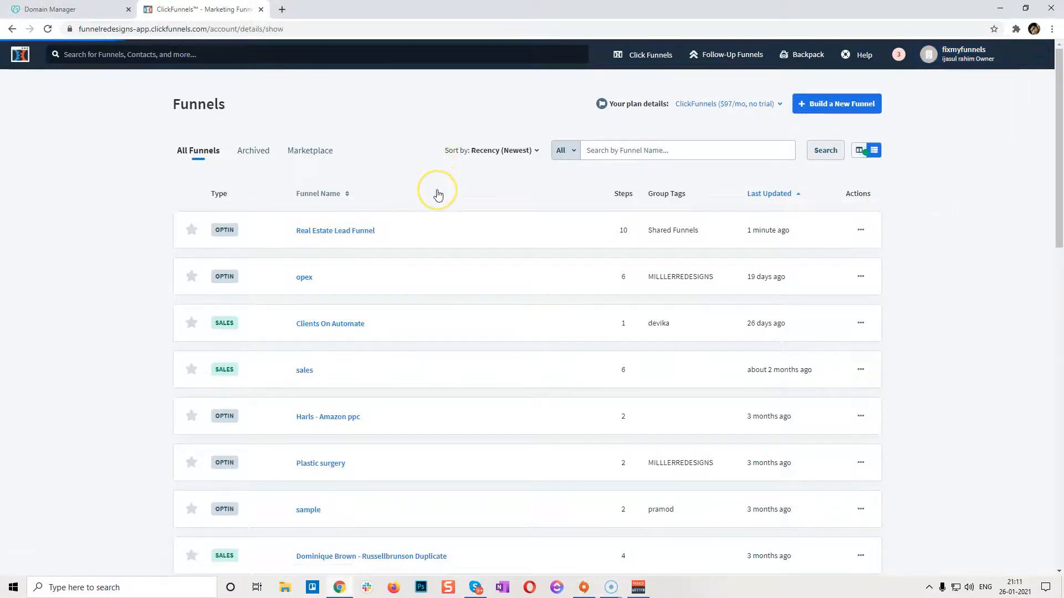
scroll(316, 344, down, 4)
click(239, 332)
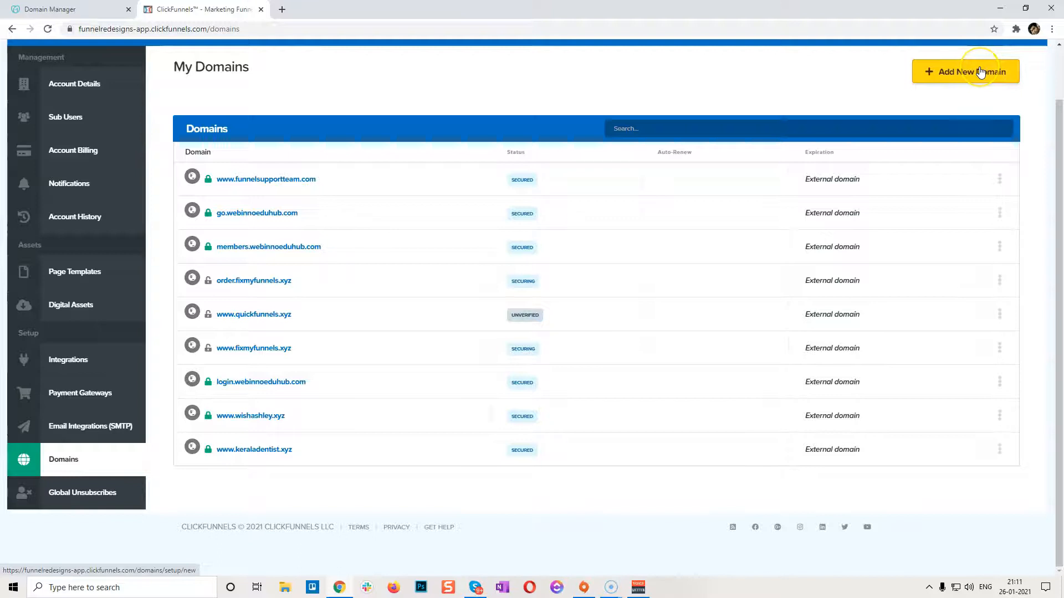
scroll(980, 72, up, 1)
click(974, 131)
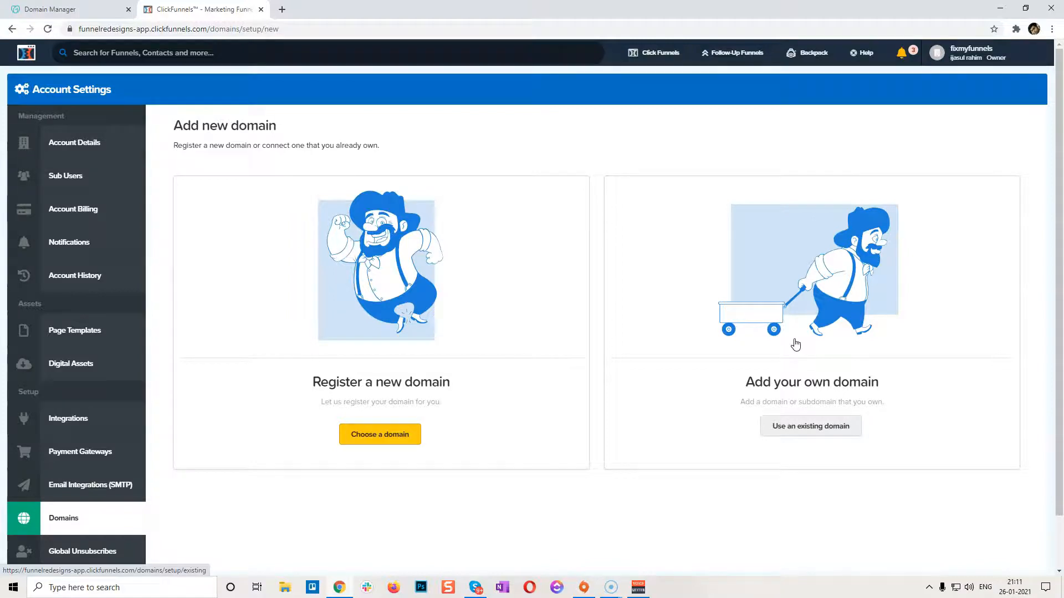
click(801, 430)
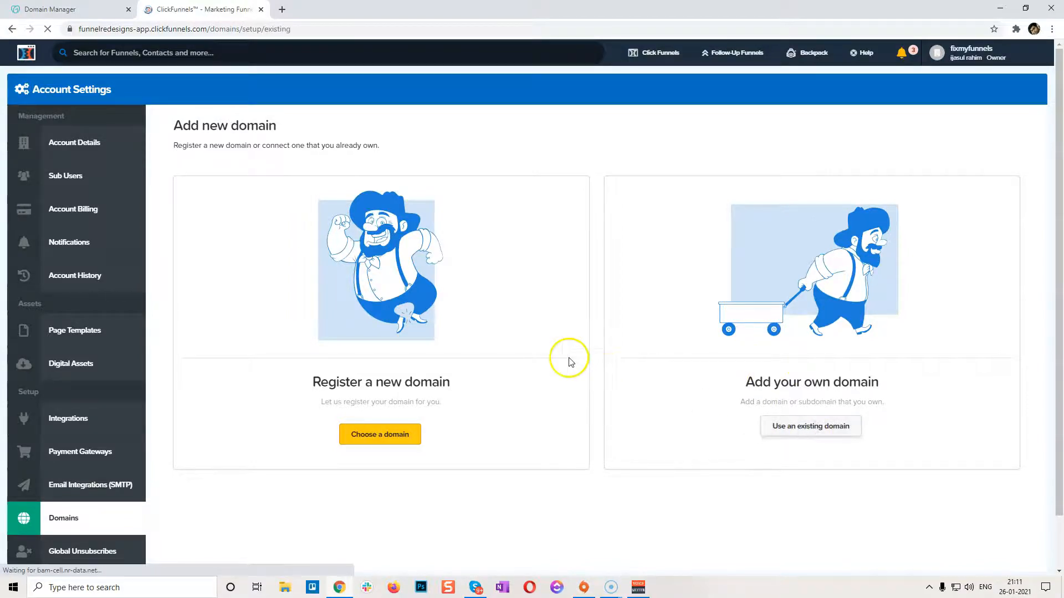
click(264, 160)
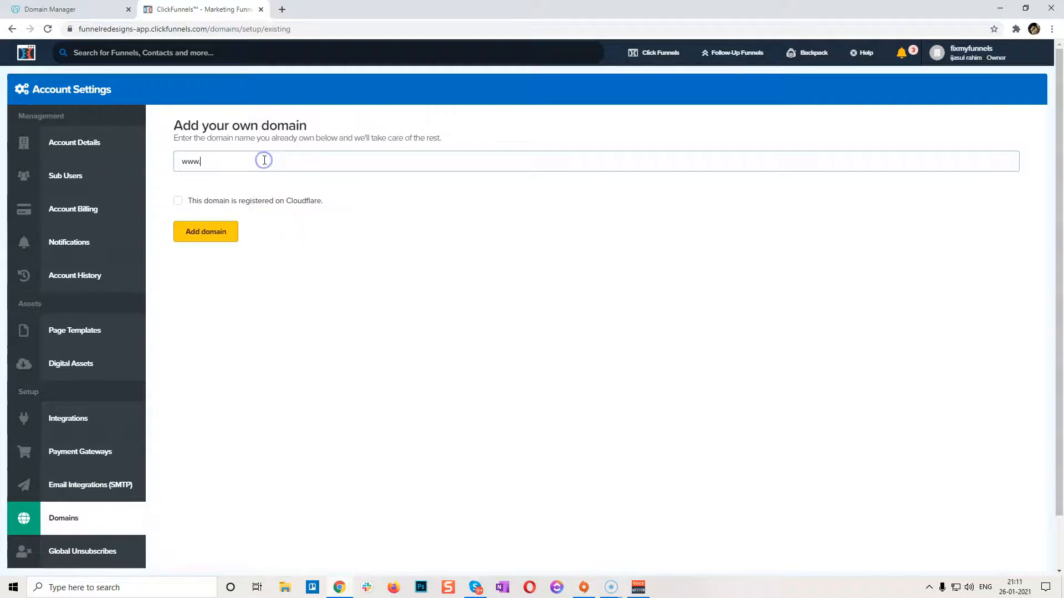
text(cf)
click(196, 161)
click(202, 230)
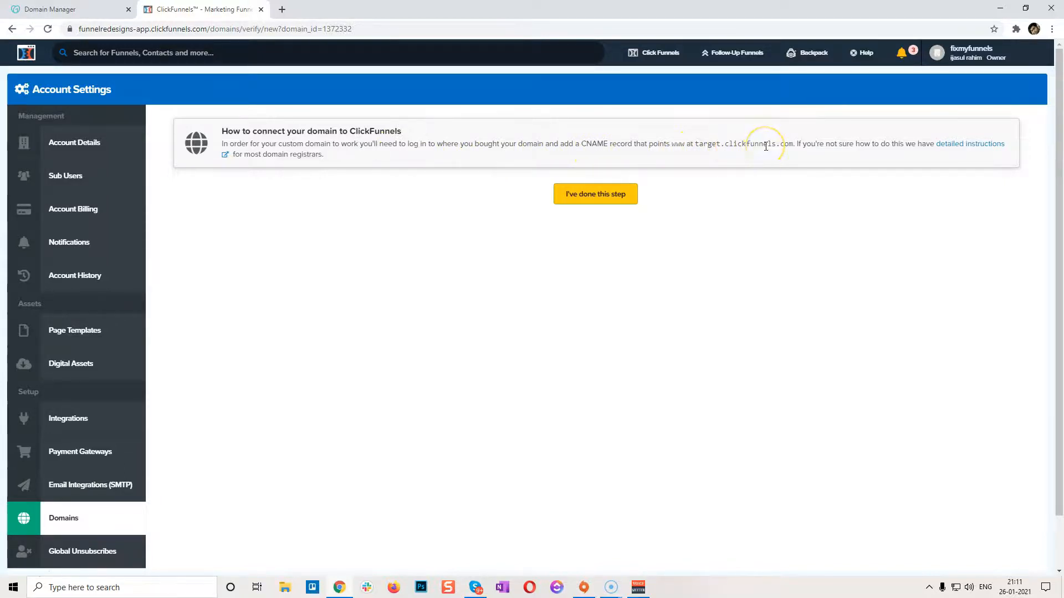
click(594, 195)
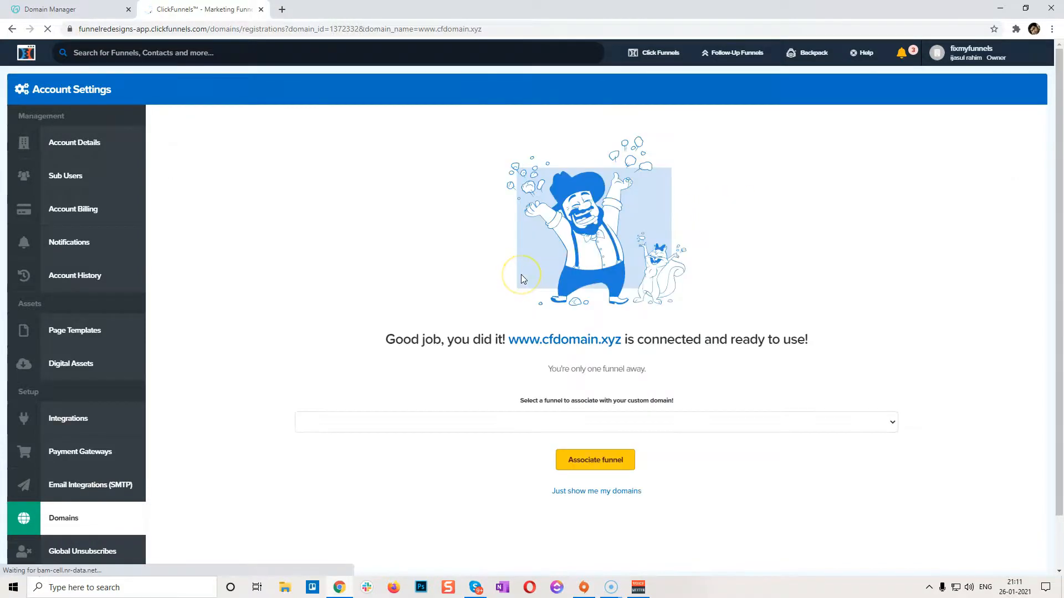
scroll(546, 280, down, 1)
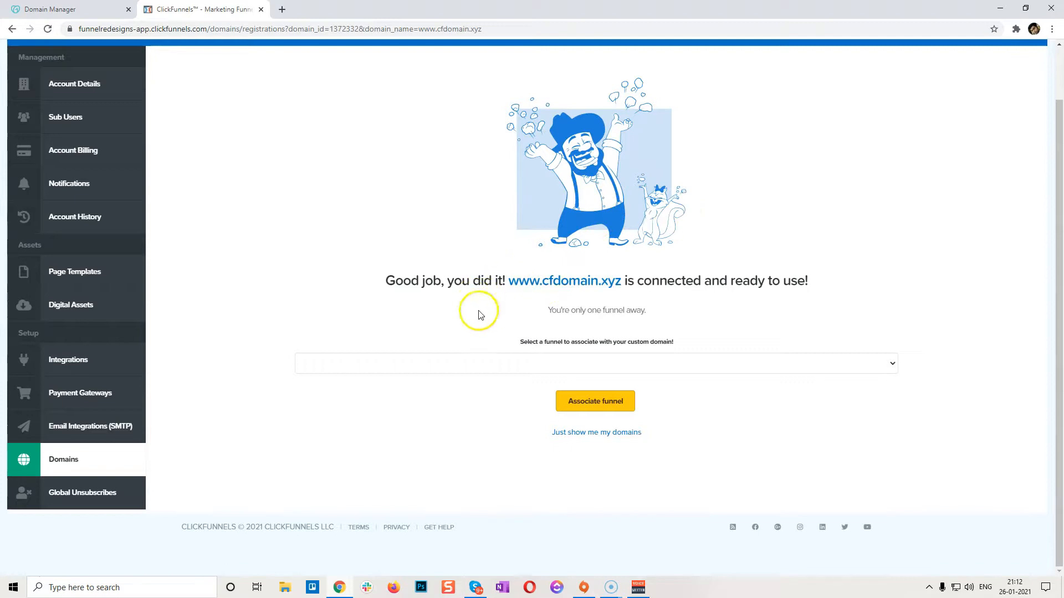
click(494, 369)
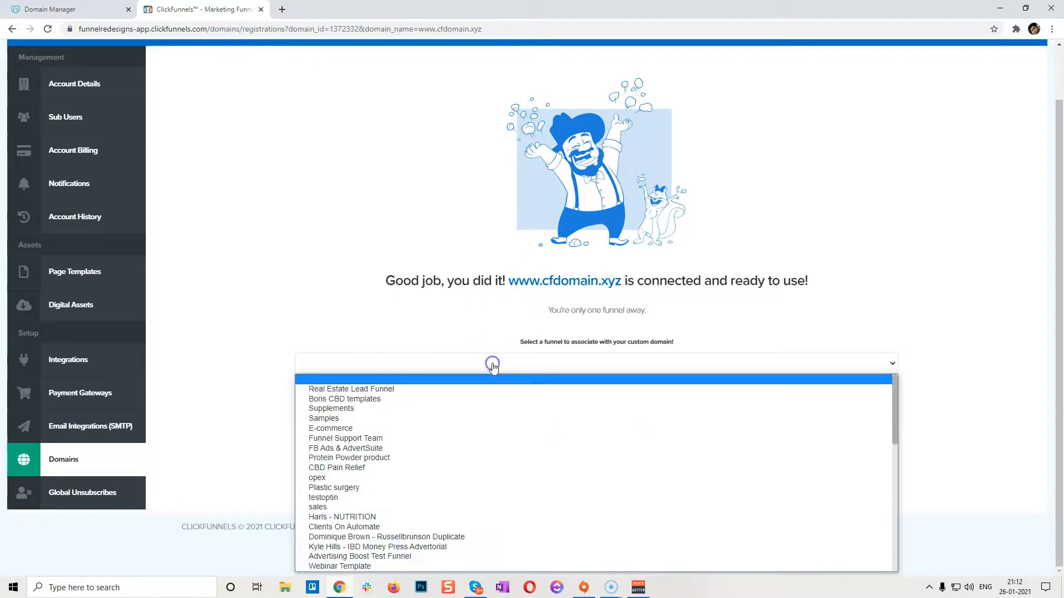
click(417, 390)
click(593, 398)
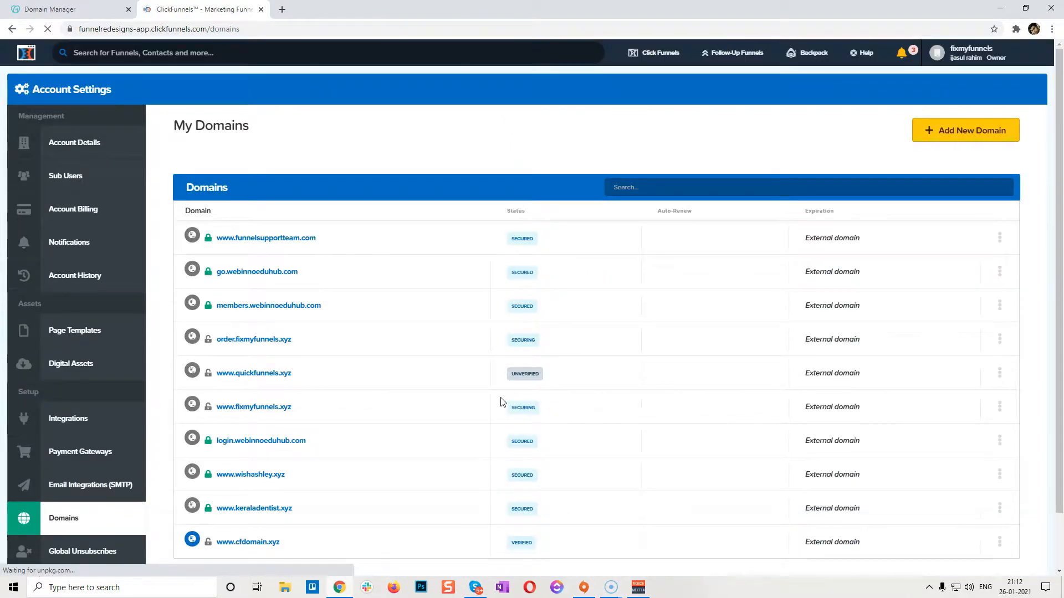
scroll(483, 398, down, 2)
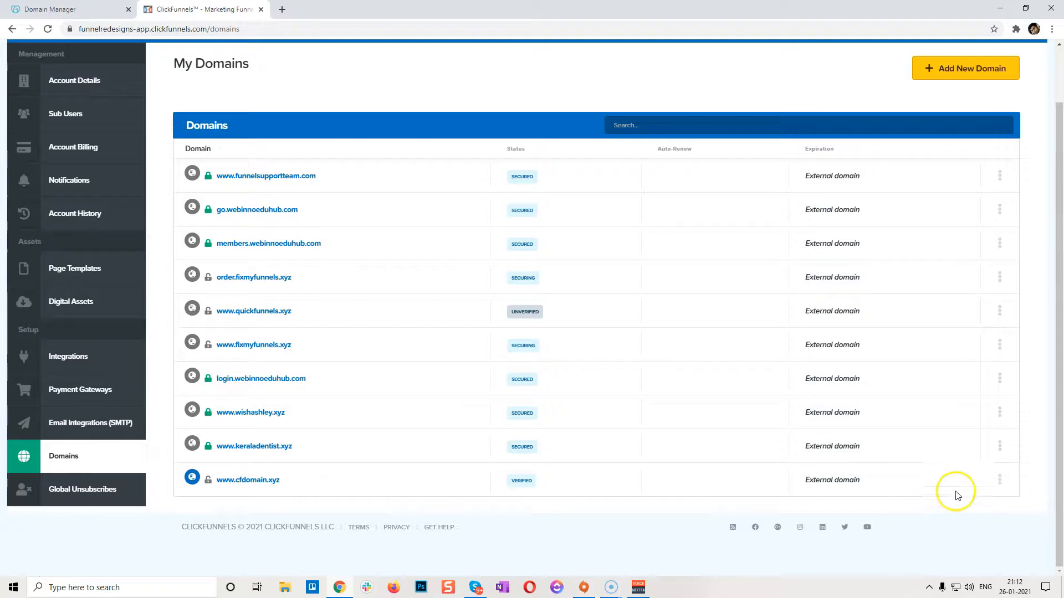
click(1000, 482)
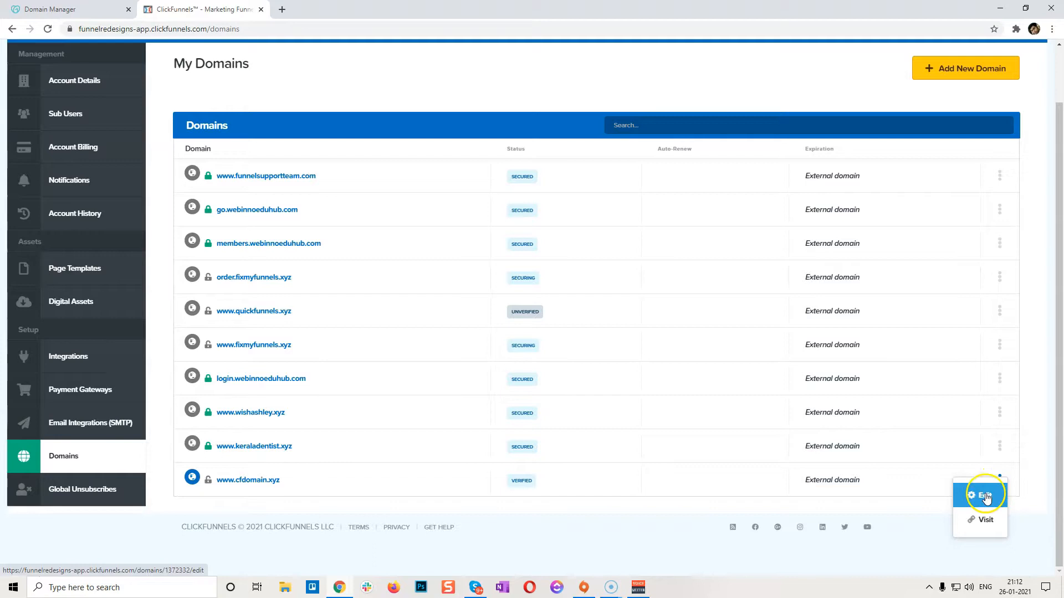
click(986, 497)
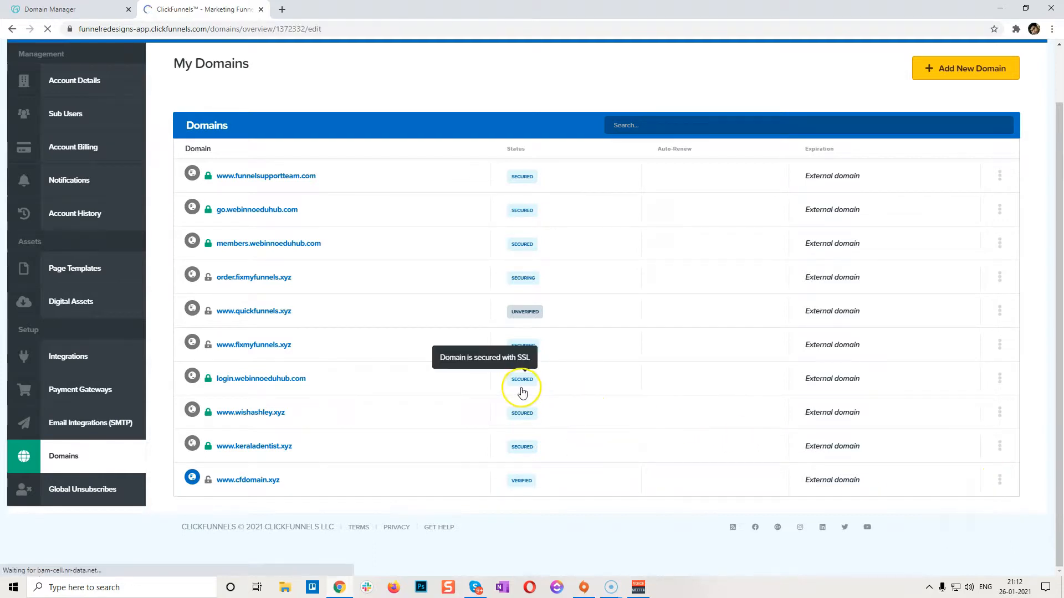
scroll(522, 394, down, 2)
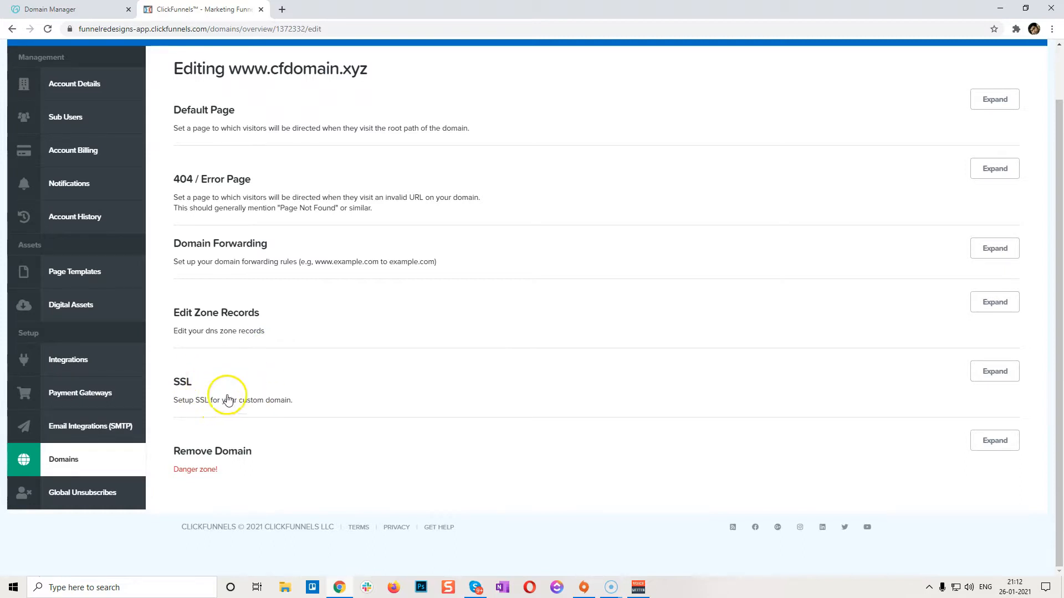
click(993, 373)
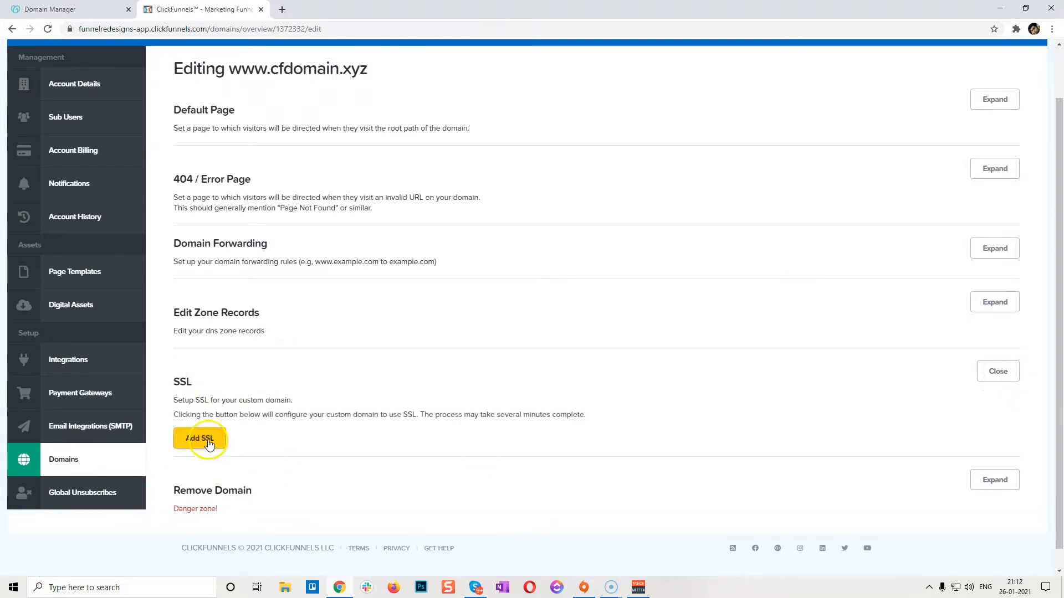
click(206, 441)
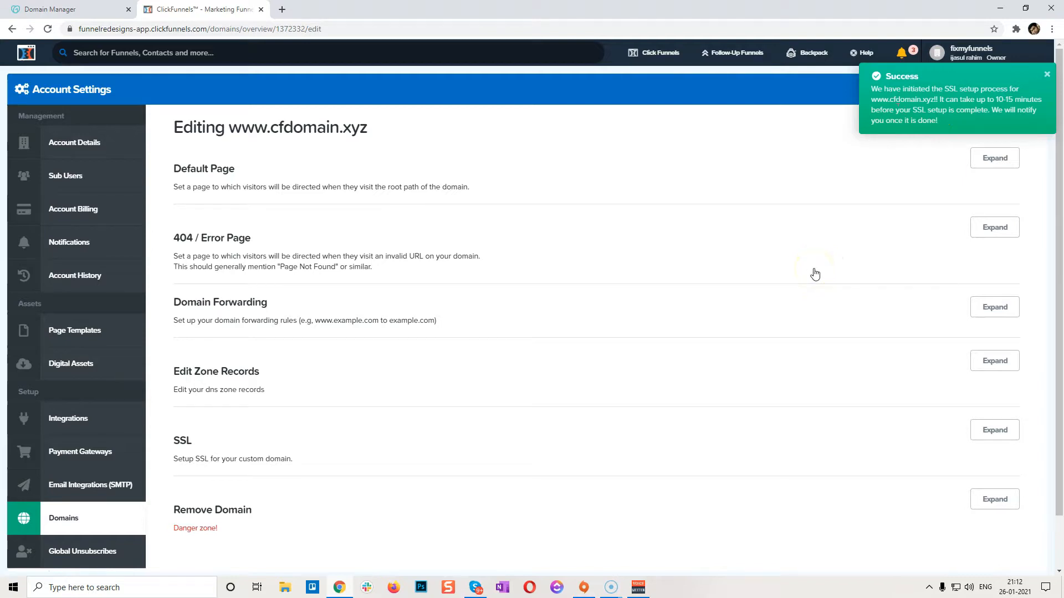
scroll(826, 289, down, 2)
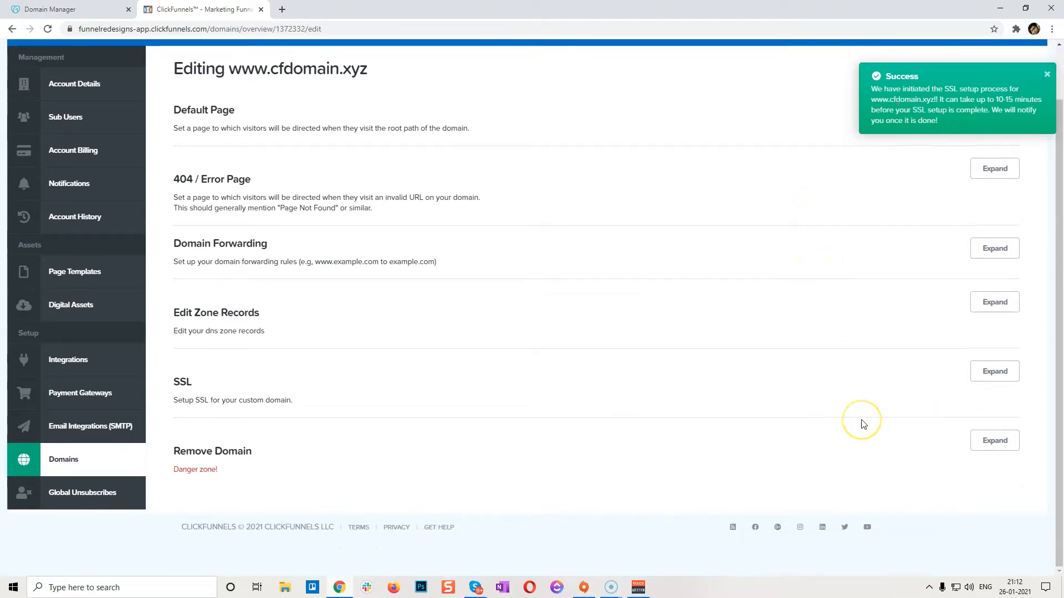
scroll(863, 424, up, 1)
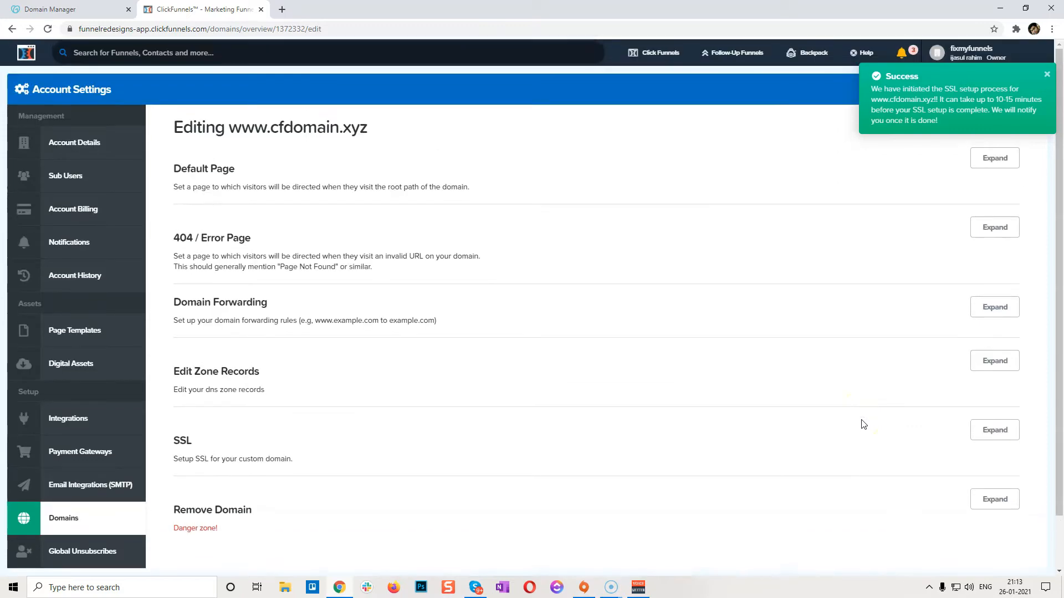
click(1007, 436)
scroll(564, 371, down, 2)
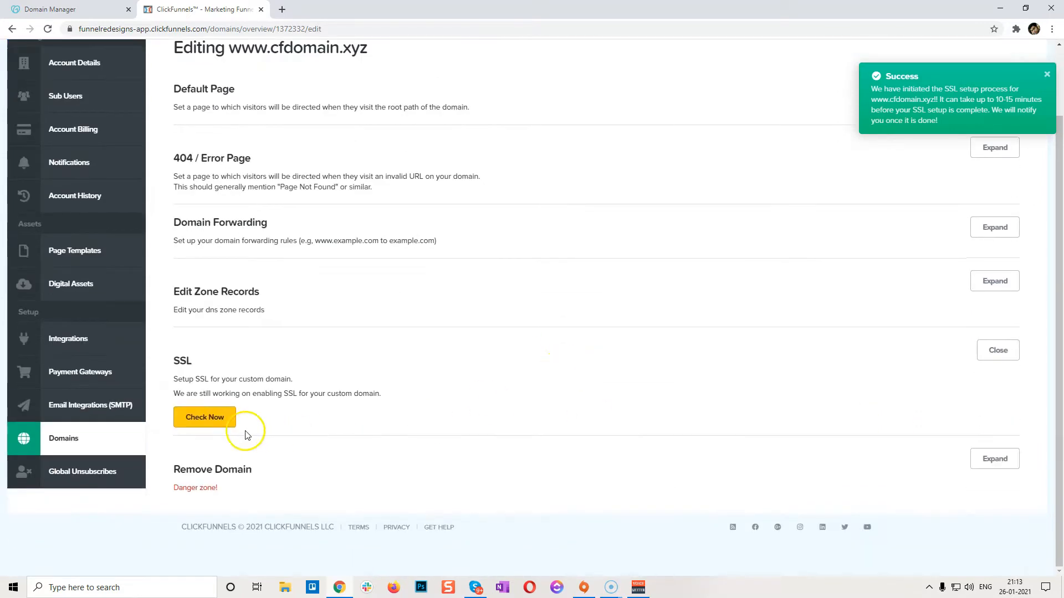
click(218, 420)
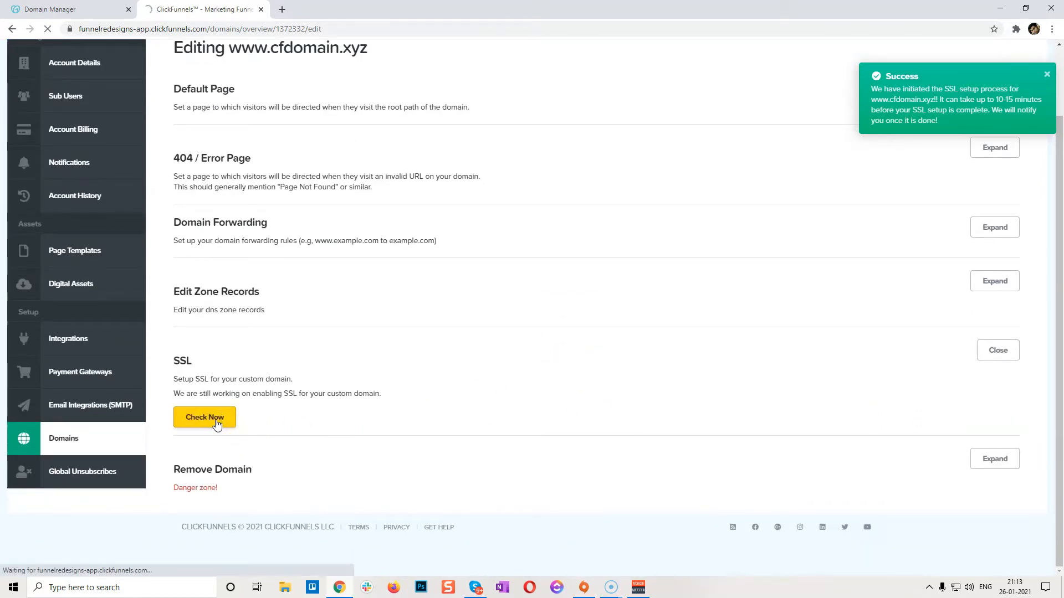